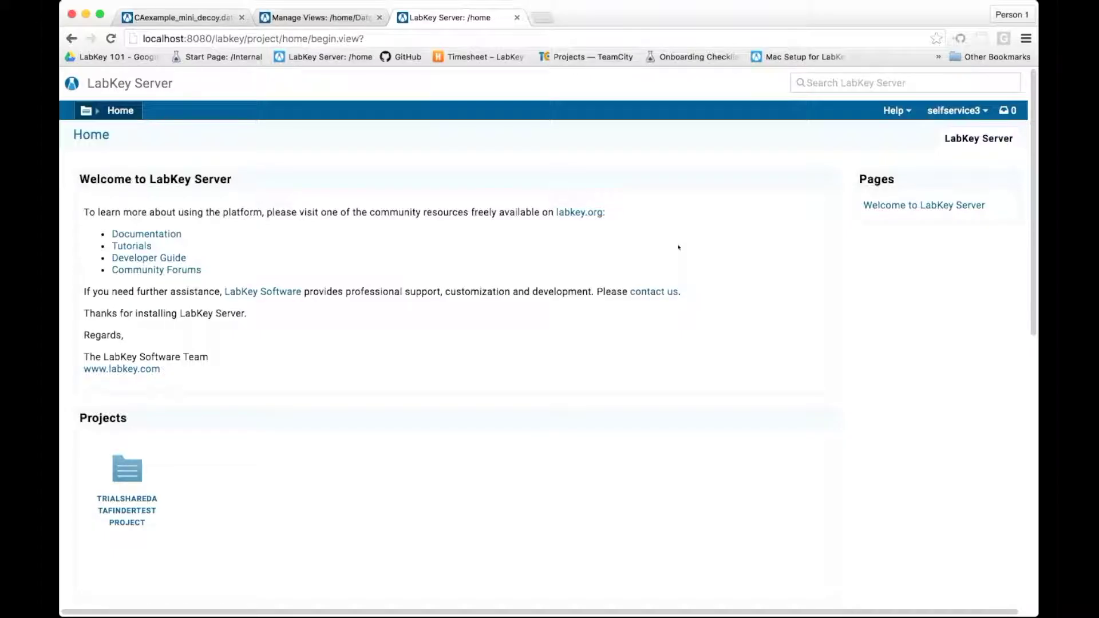
# Open My Account from the user name menu at the top right.
pyautogui.click(955, 110)
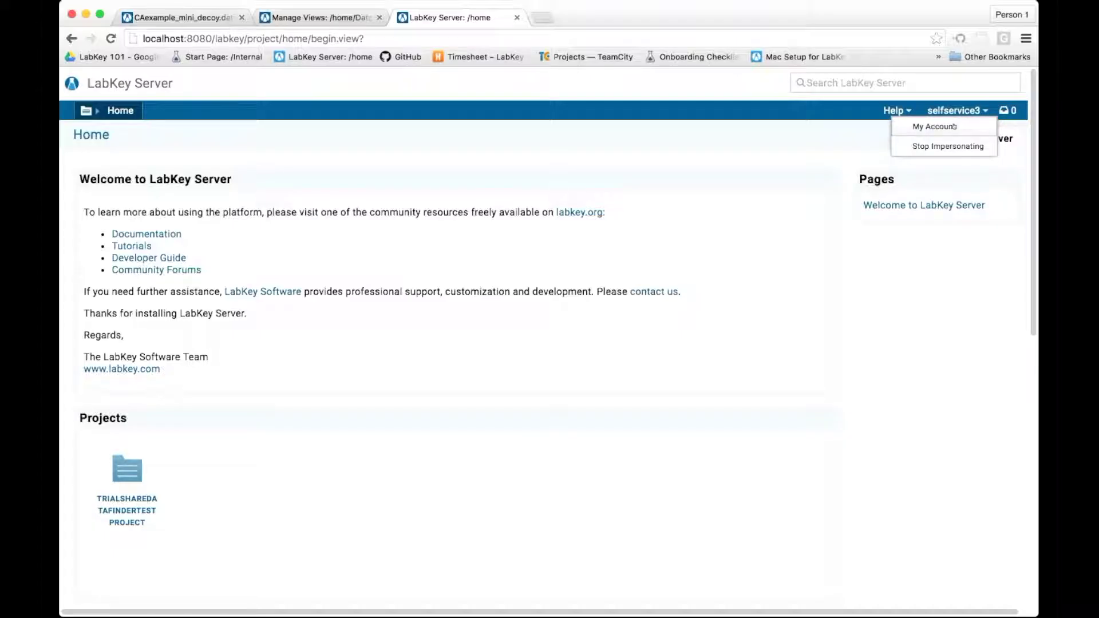
pyautogui.click(934, 126)
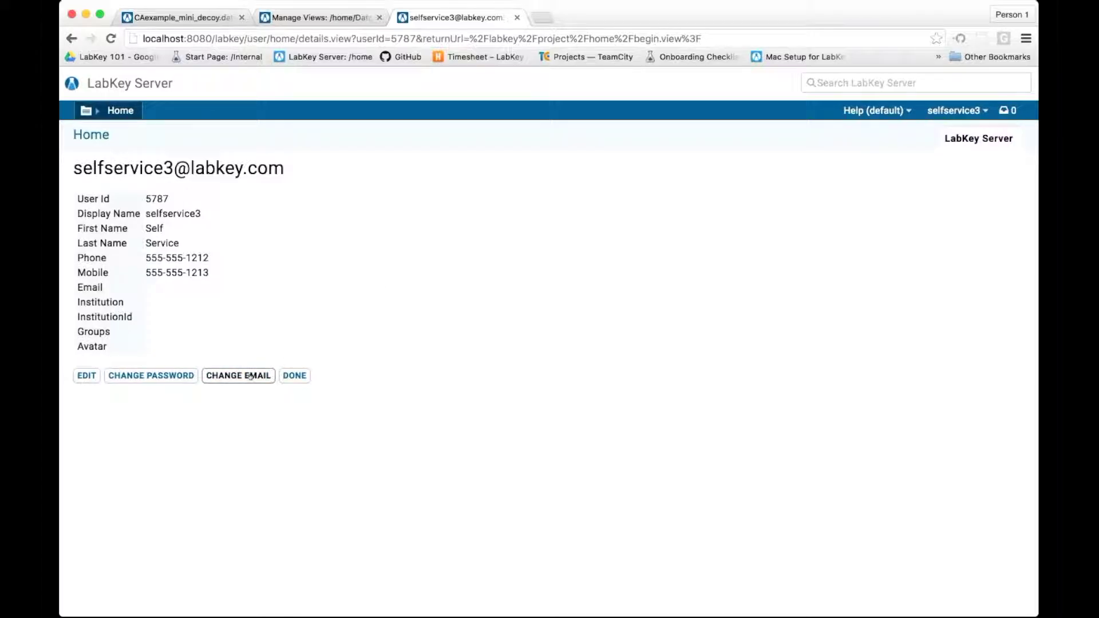
pyautogui.click(249, 376)
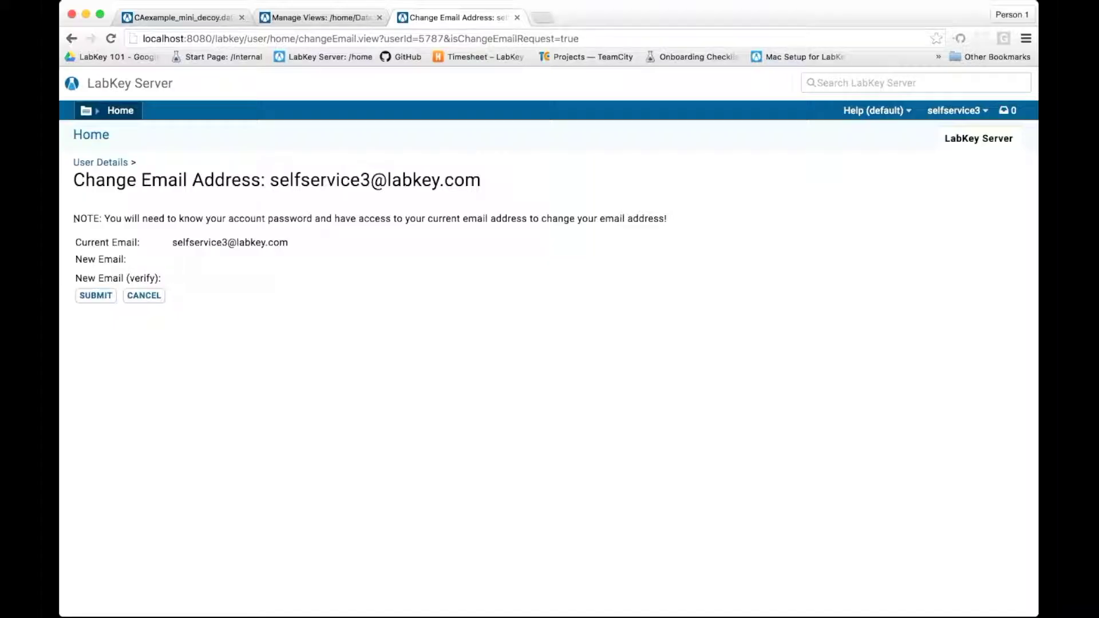
pyautogui.click(216, 261)
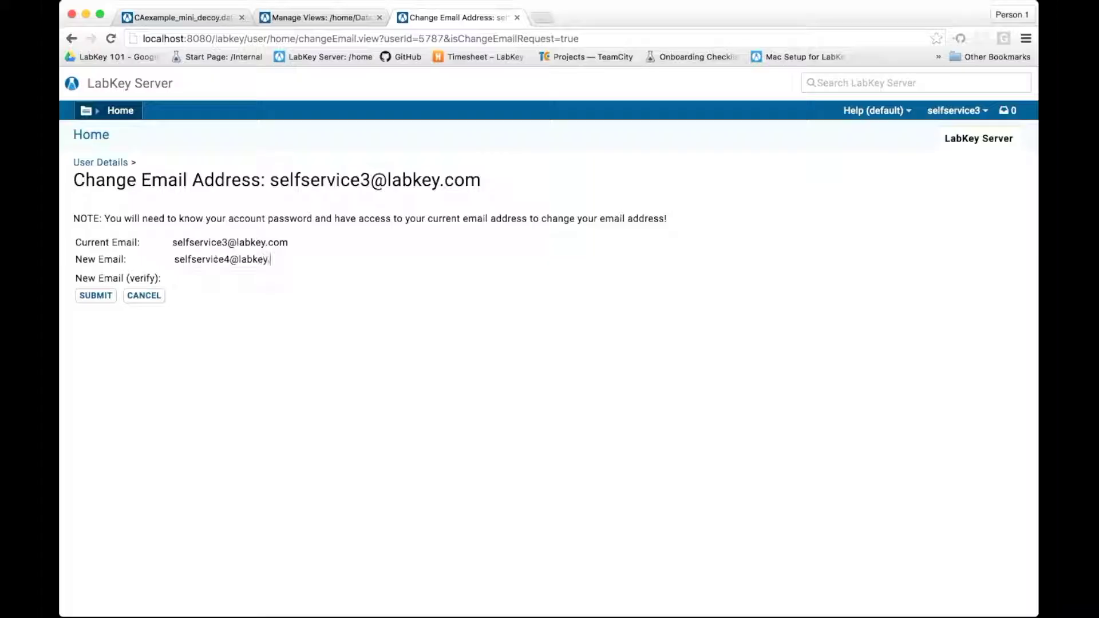
pyautogui.press('Tab')
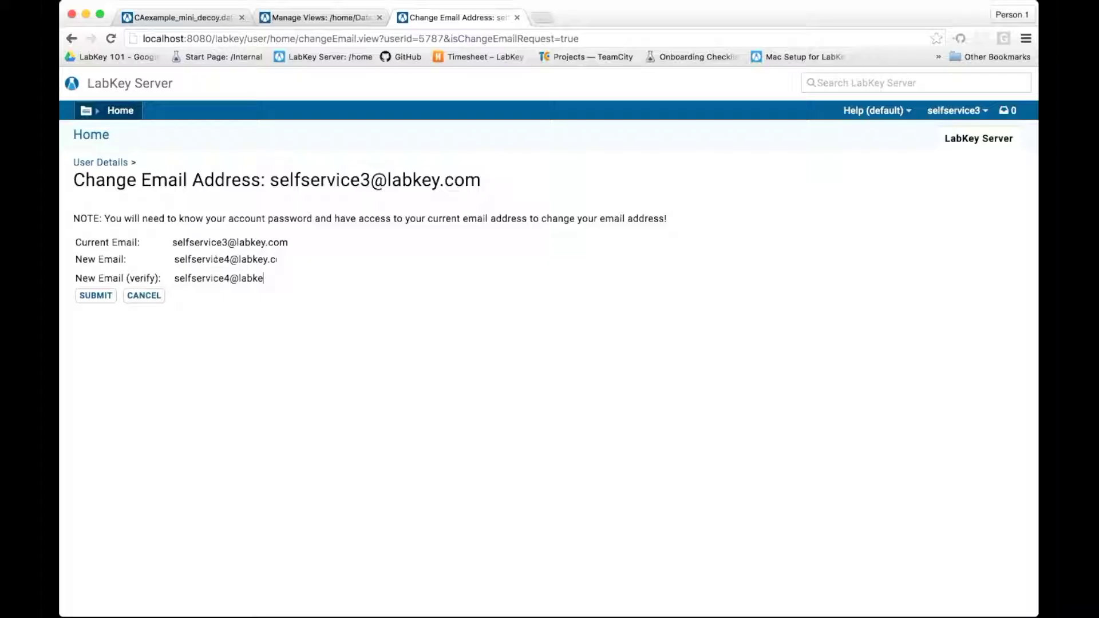
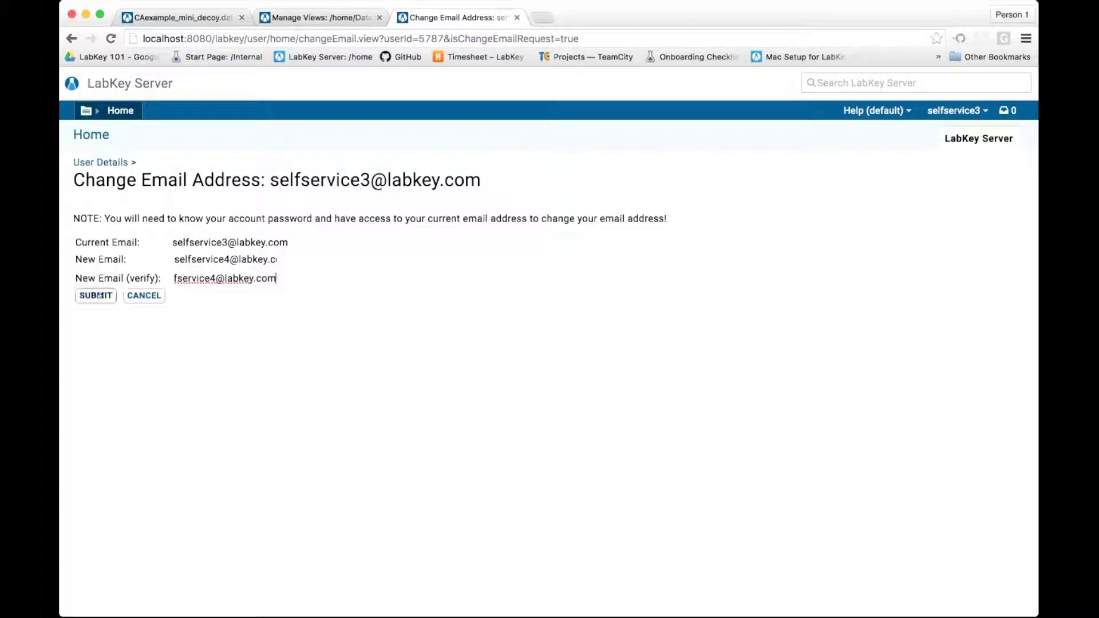
# Submit the new email address and confirm the change with the account password.
pyautogui.click(96, 296)
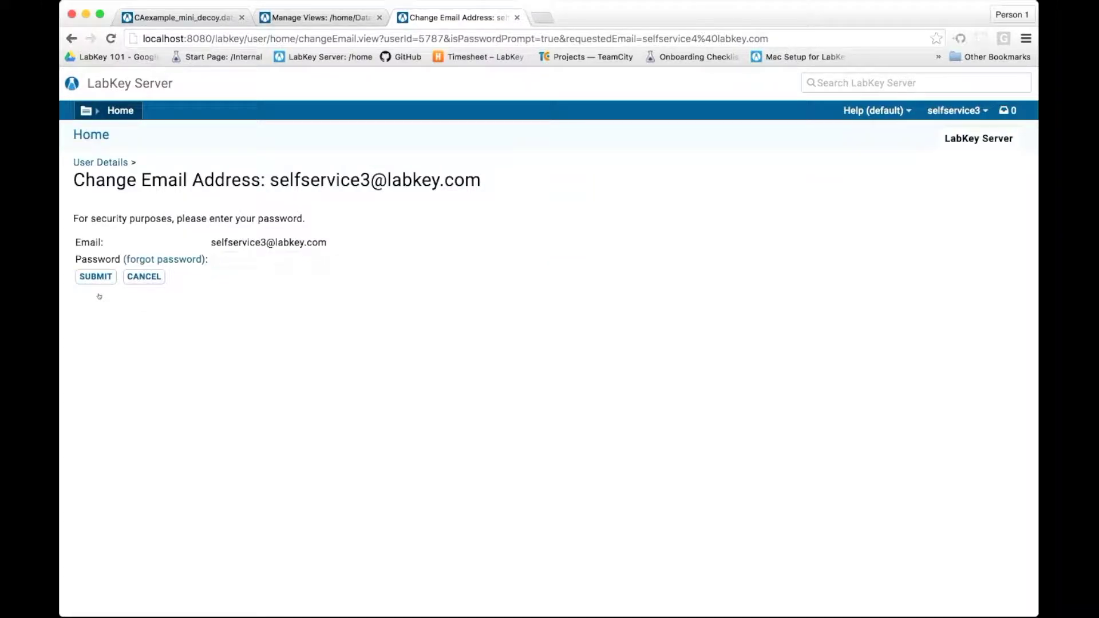
pyautogui.click(230, 260)
pyautogui.click(95, 277)
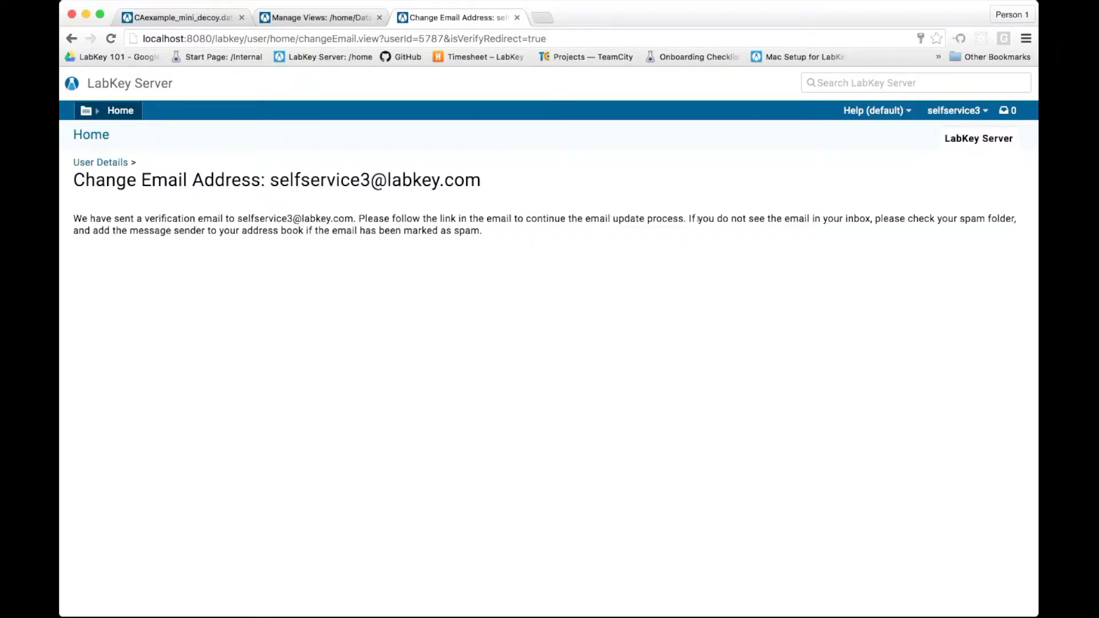
# Highlight the confirmation page's advice about checking the spam folder.
pyautogui.moveTo(697, 218); pyautogui.dragTo(1016, 218)
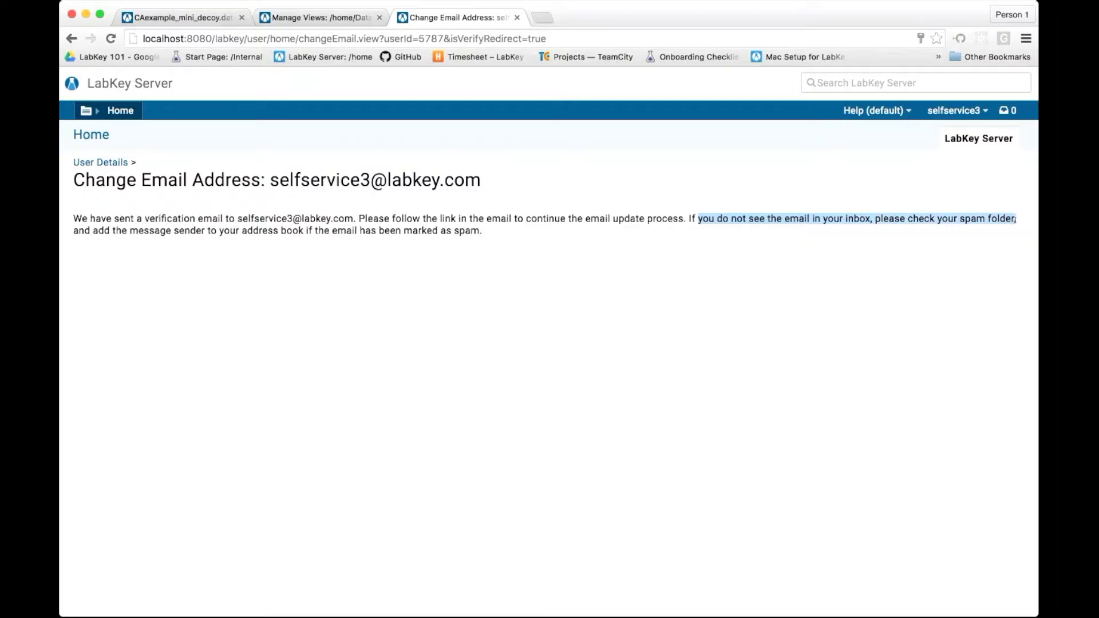